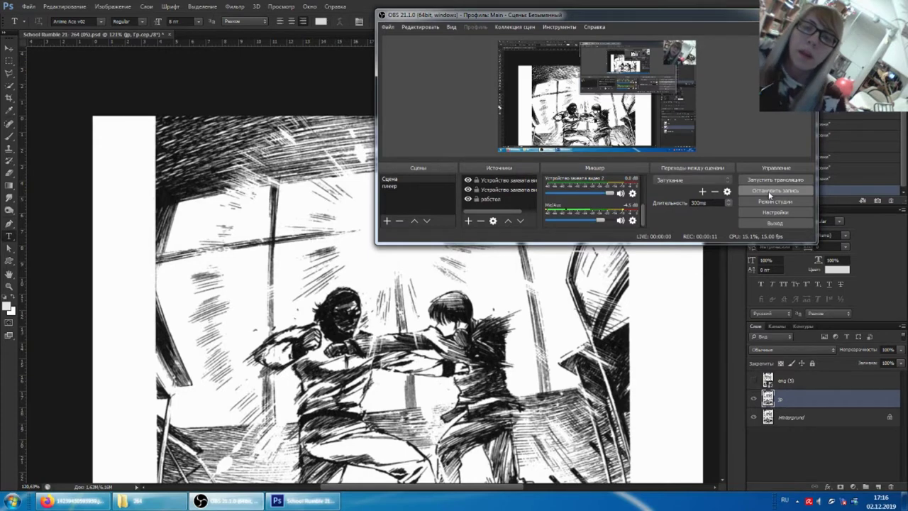
Step: Minimize the OBS Studio recorder window so the Photoshop manga page is in front
left_click(738, 272)
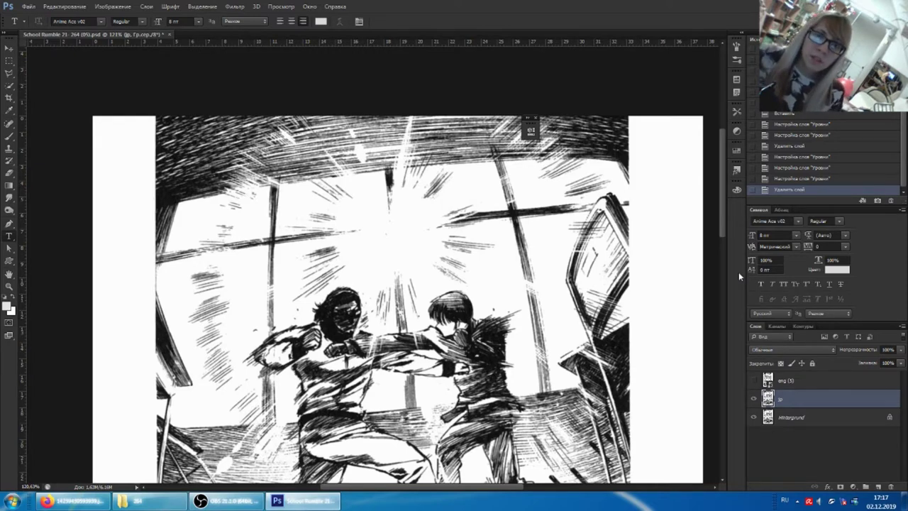
Step: Zoom from 121% to about 359% on the two fighting figures
scroll(335, 346, "up", 3)
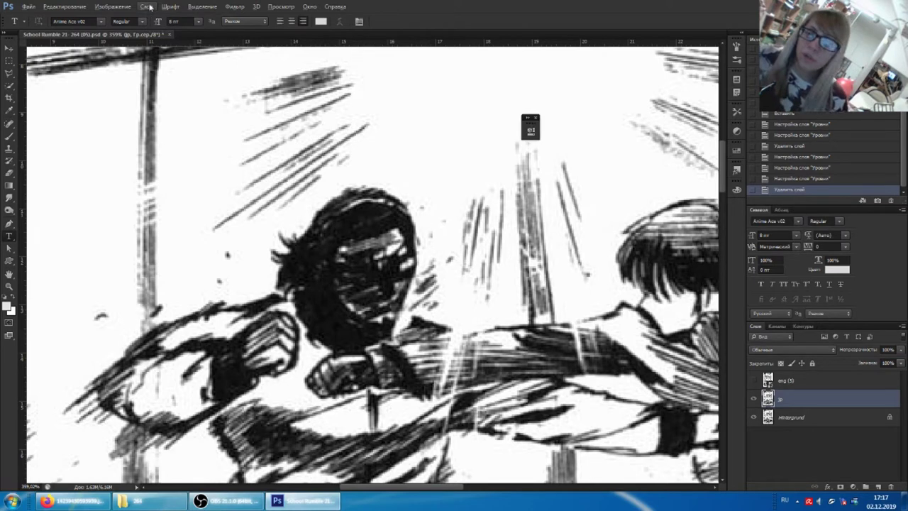
Step: Create the Levels adjustment layer 'Уровни 1' above the scan from the Layer menu
left_click(853, 487)
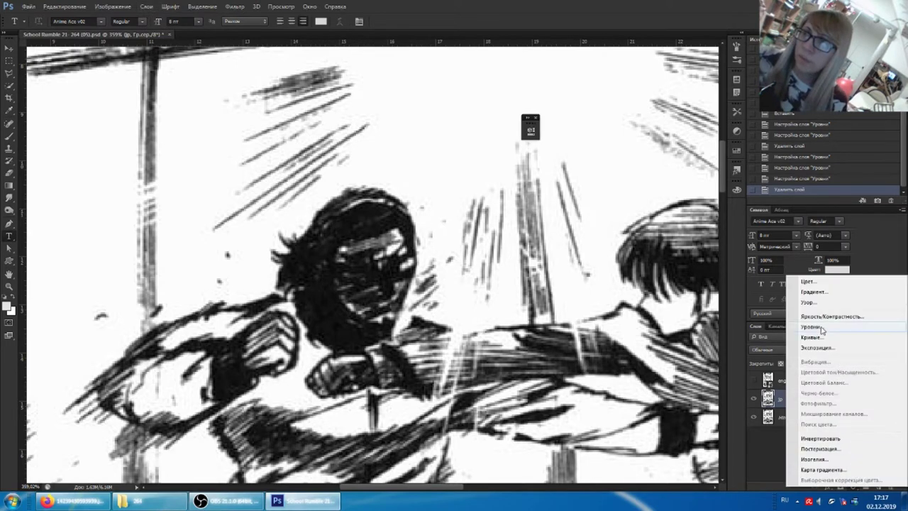
left_click(146, 6)
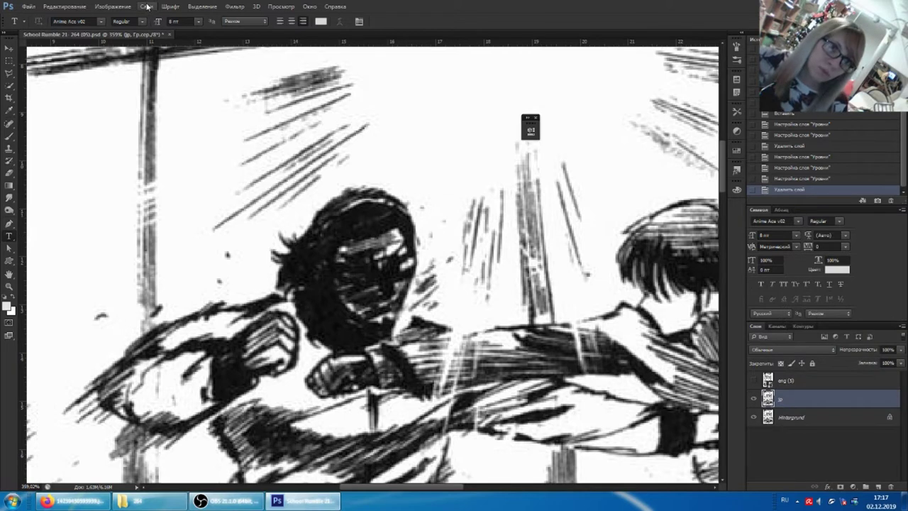
left_click(147, 7)
mouse_move(183, 82)
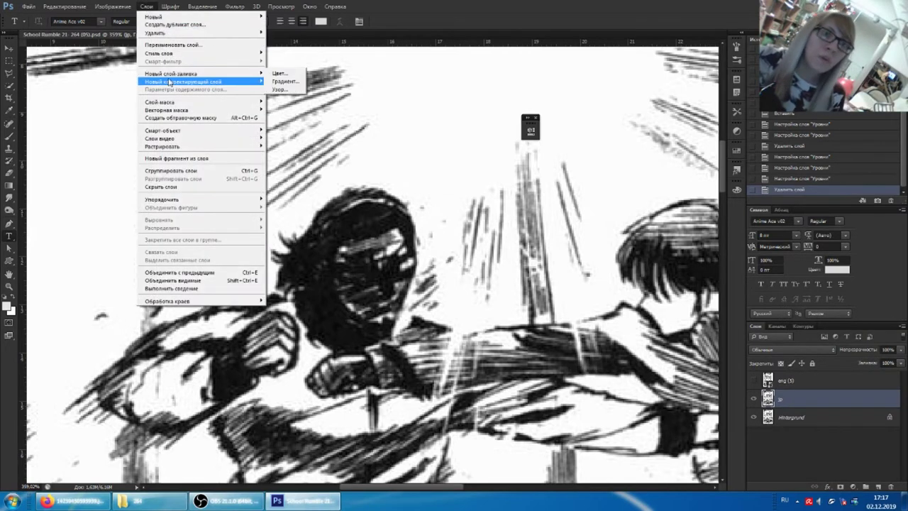
left_click(320, 91)
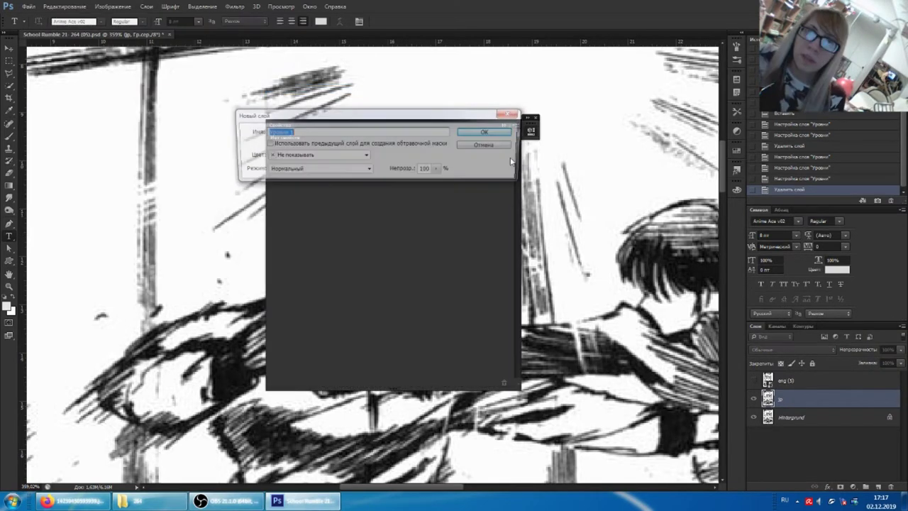
left_click(487, 133)
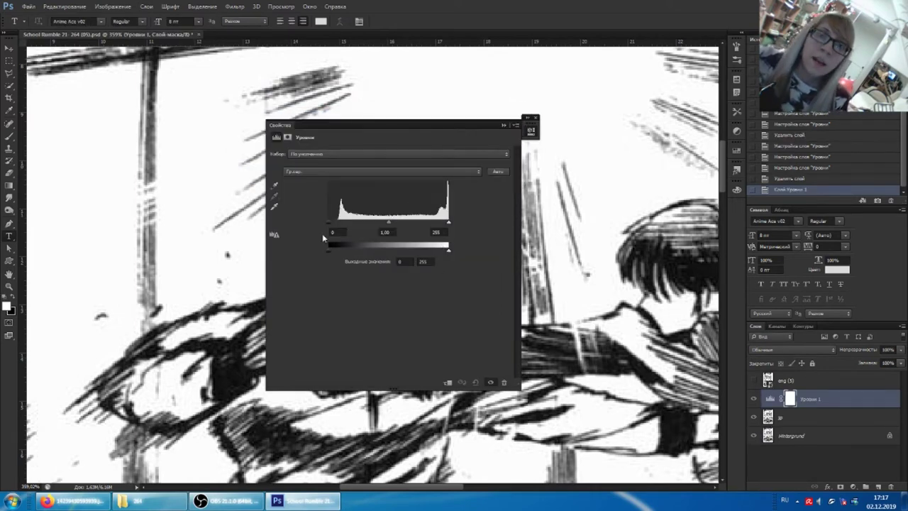
Step: Drag the Levels white input slider to 253 and check it against the grayscale test chart
left_click_drag(385, 129, 493, 143)
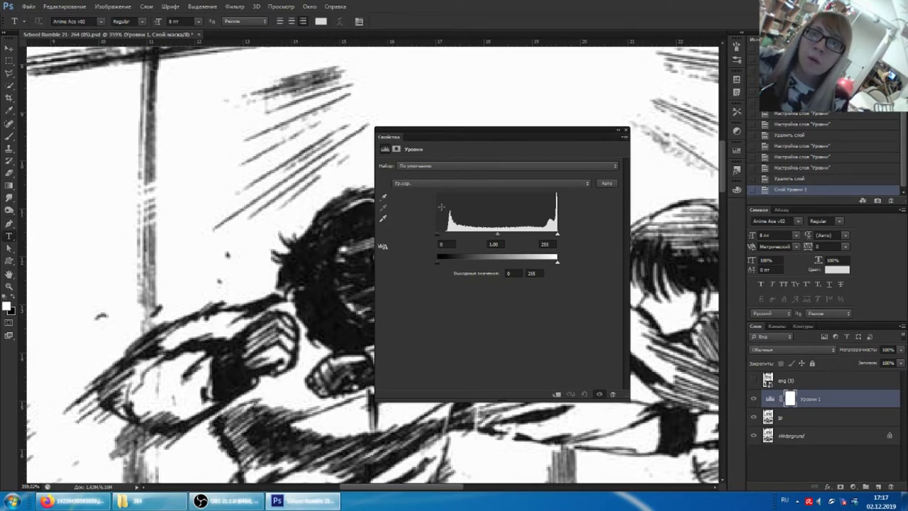
left_click(435, 237)
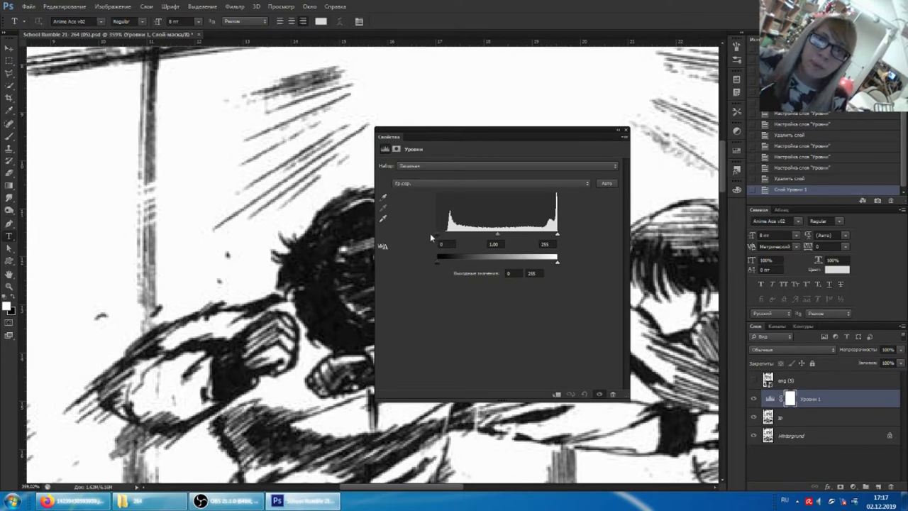
left_click_drag(435, 239, 440, 239)
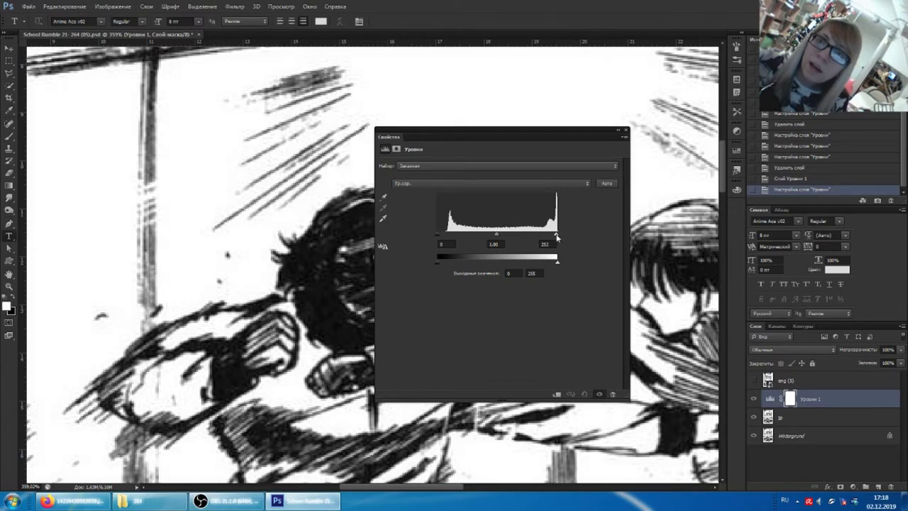
left_click_drag(555, 237, 557, 239)
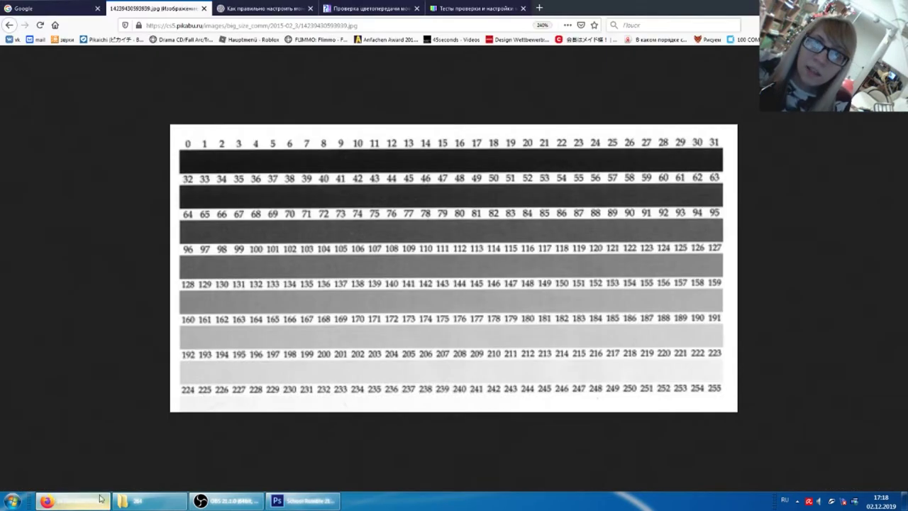
left_click(71, 501)
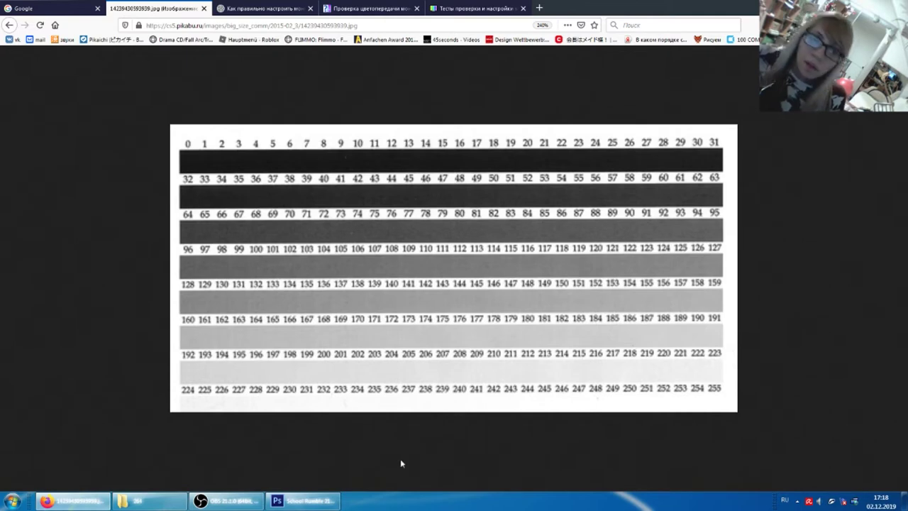
left_click(302, 500)
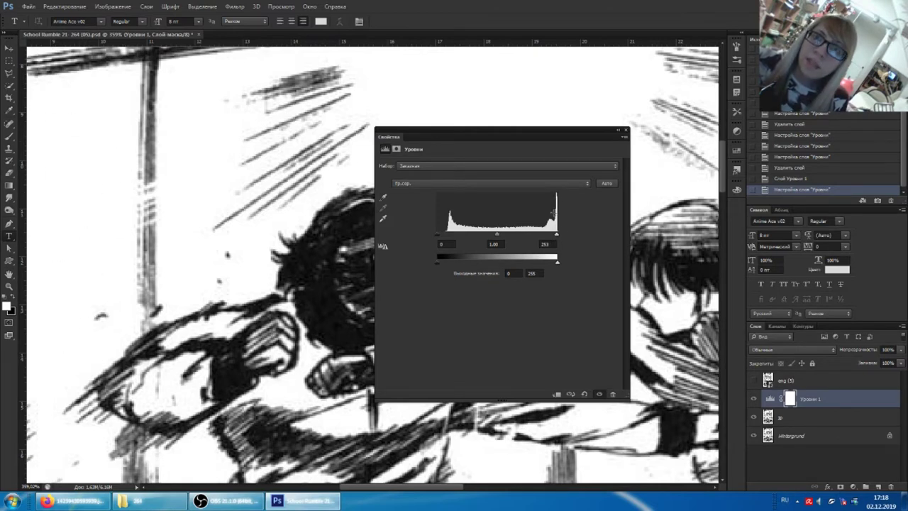
Step: Enter 252 as the Levels white input value, checking the grayscale chart in Firefox
left_click(547, 244)
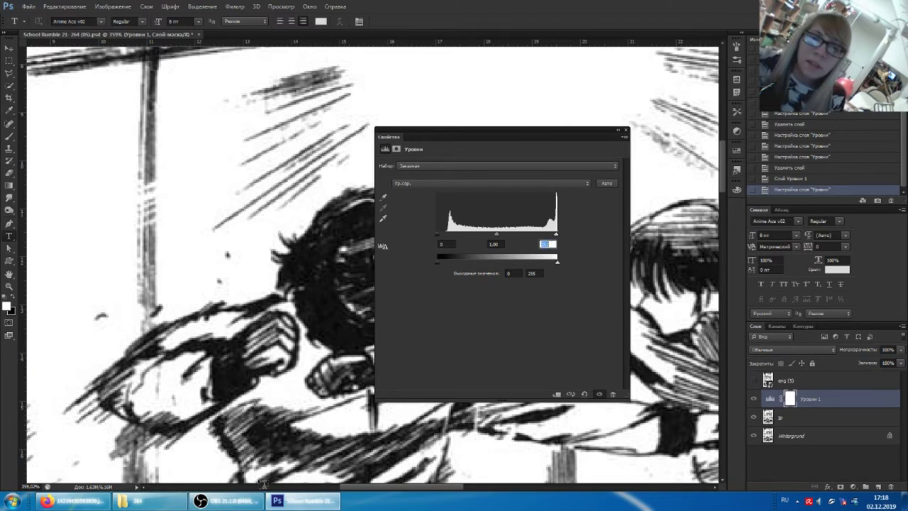
left_click(138, 501)
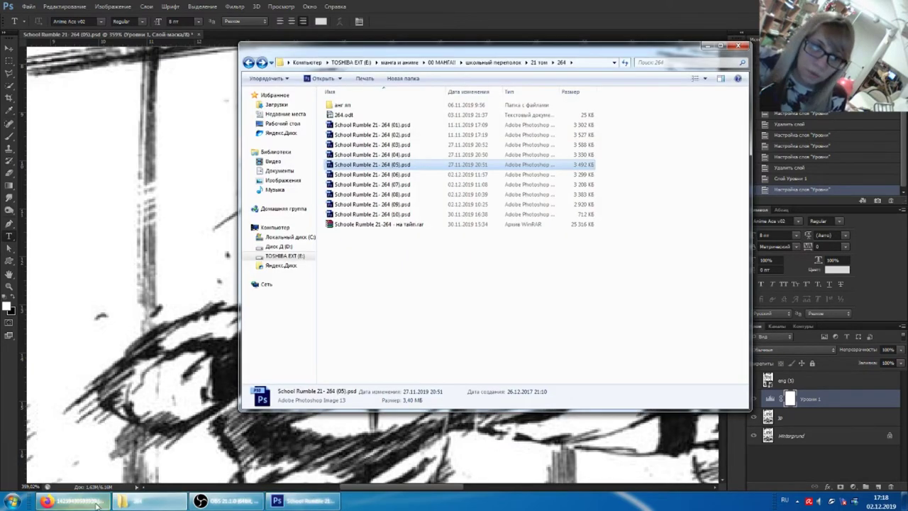
left_click(107, 502)
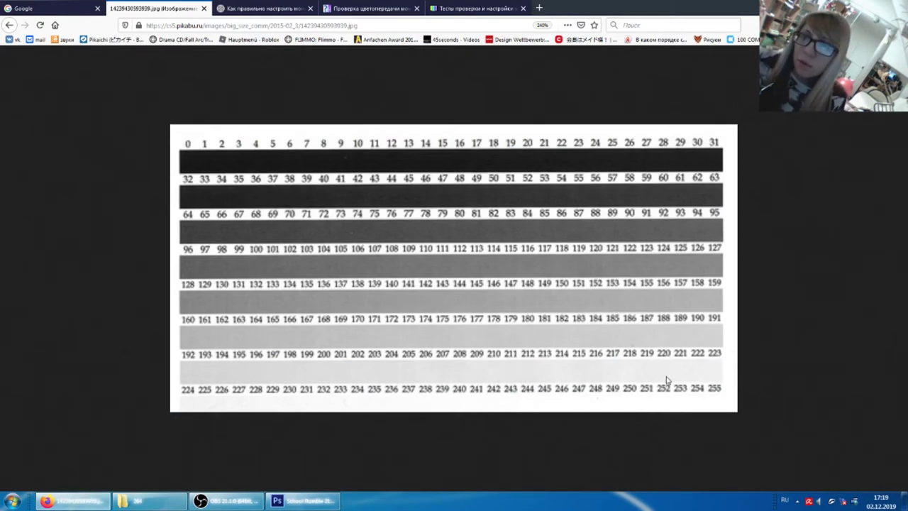
left_click(304, 502)
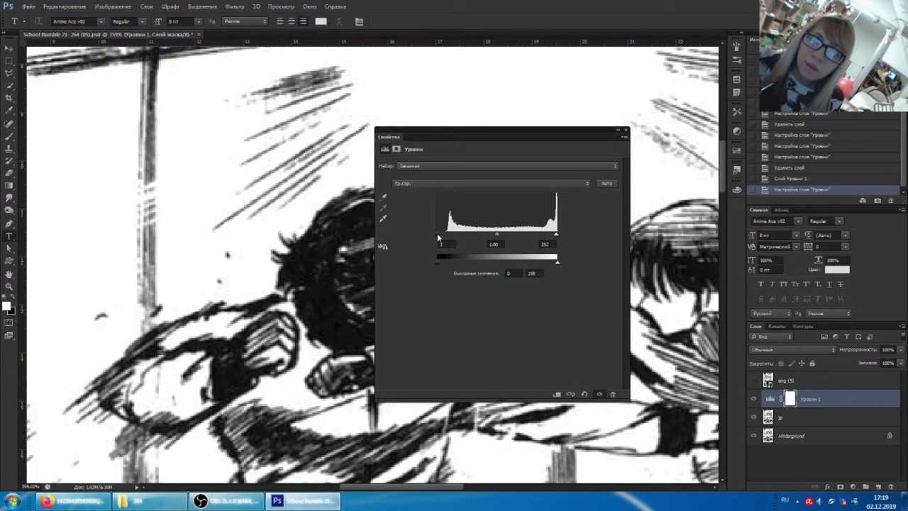
Step: Raise the Levels black input point and compare the result with the grayscale chart
left_click_drag(442, 234, 446, 236)
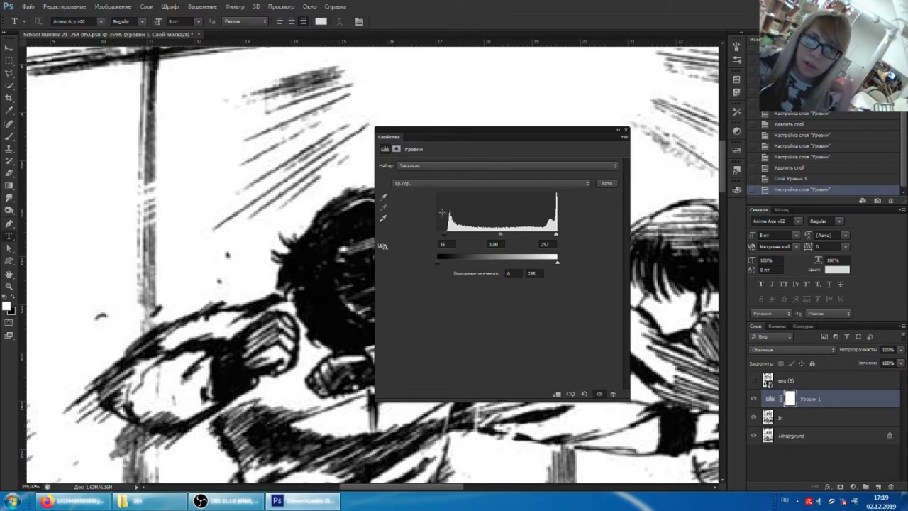
left_click(447, 245)
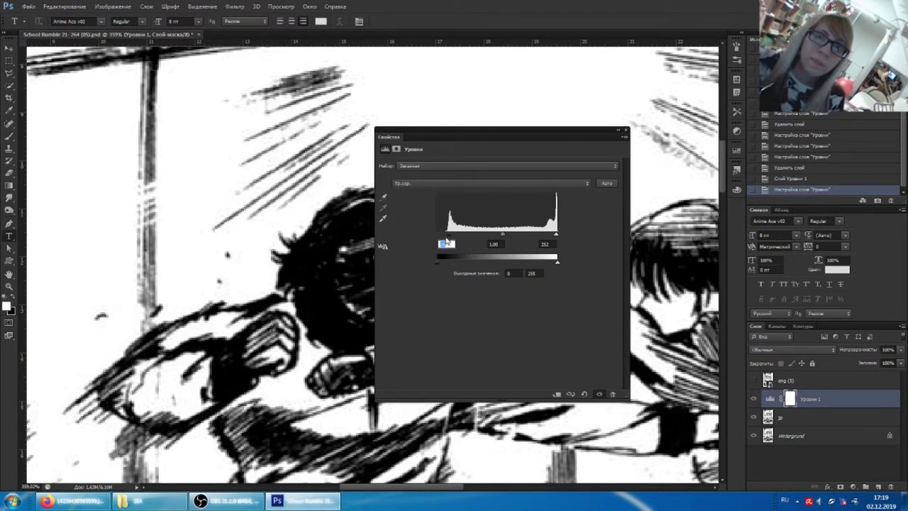
left_click(92, 504)
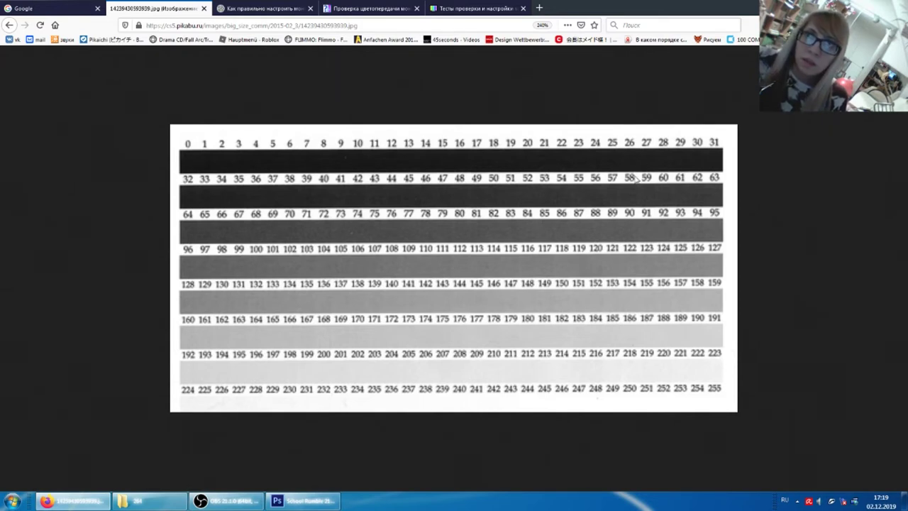
left_click(305, 500)
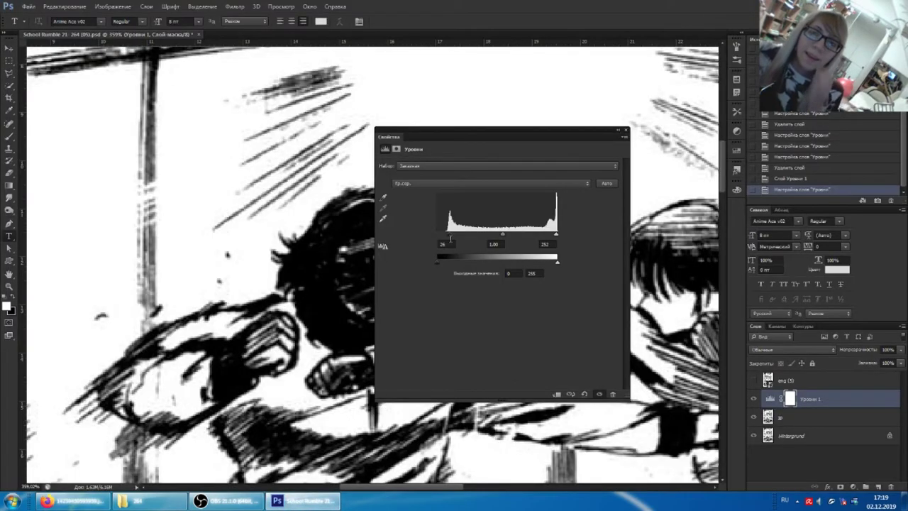
Step: Reset the black input, then set the white input to 255 and black input to 253
left_click_drag(449, 239, 437, 236)
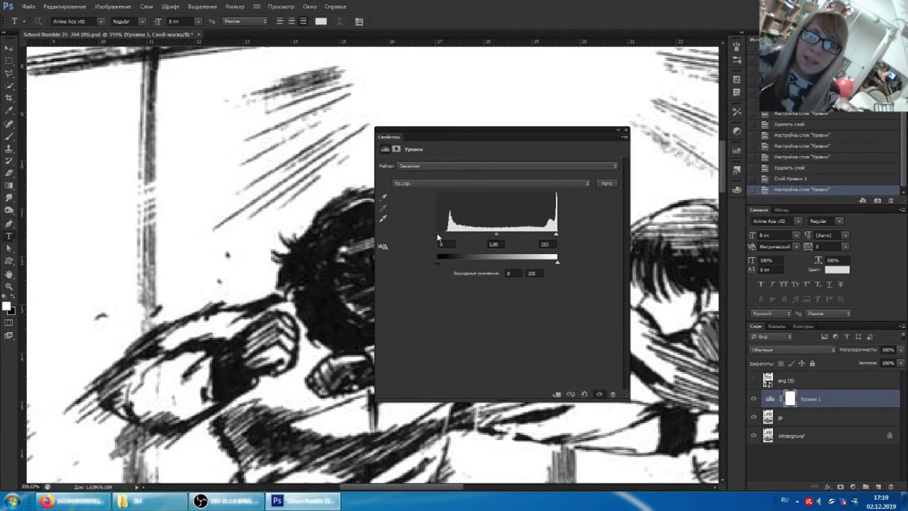
left_click_drag(437, 236, 401, 229)
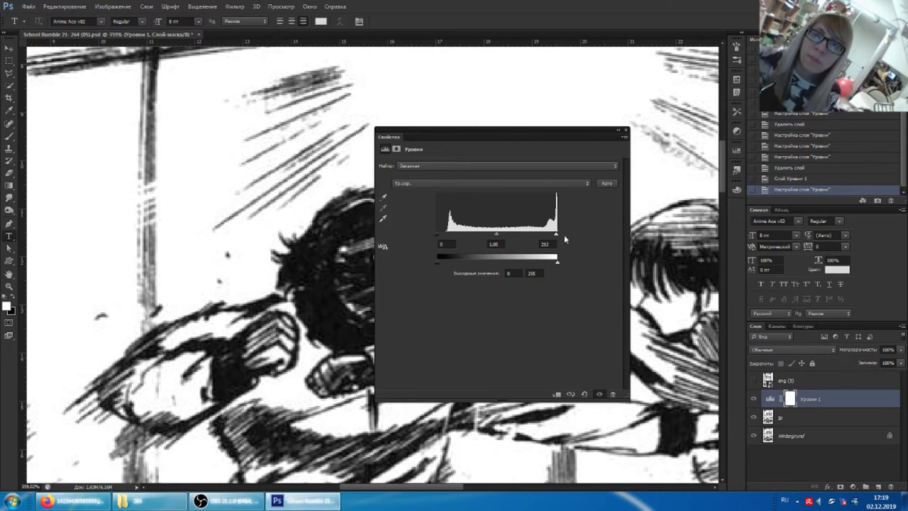
left_click_drag(558, 236, 564, 237)
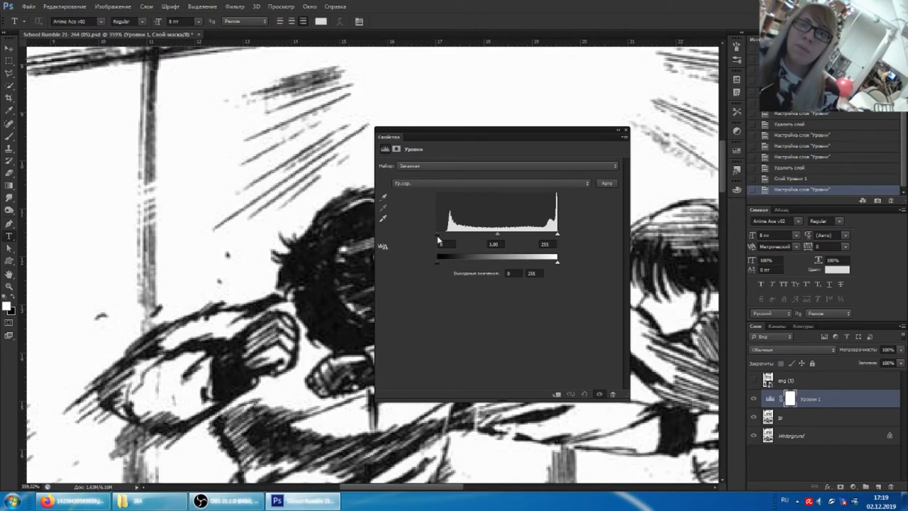
left_click_drag(436, 234, 590, 240)
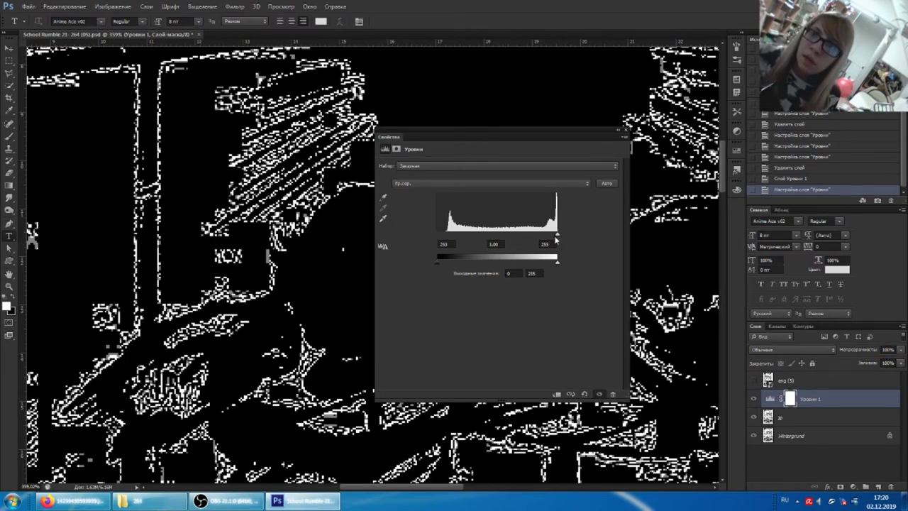
Step: Return the Levels black input to 0, drop the white input to 2, and collapse the panel
left_click_drag(555, 235, 422, 232)
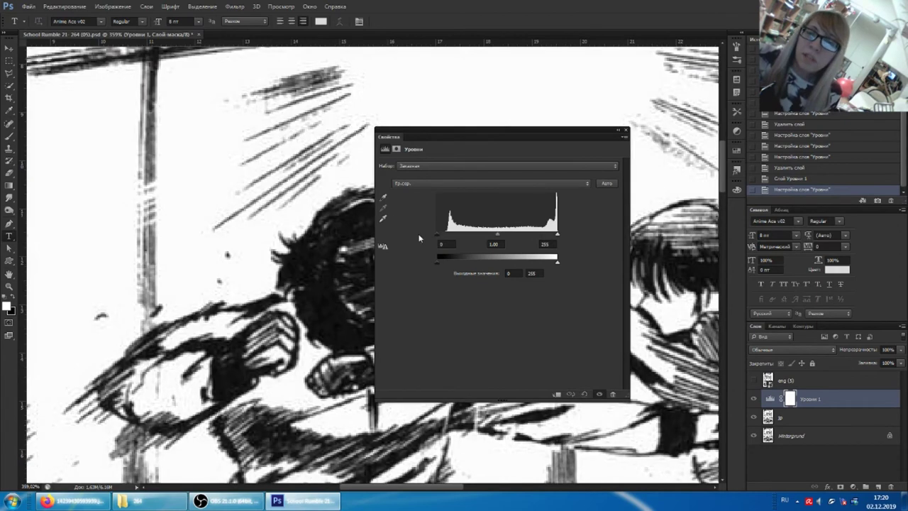
left_click_drag(558, 238, 436, 237)
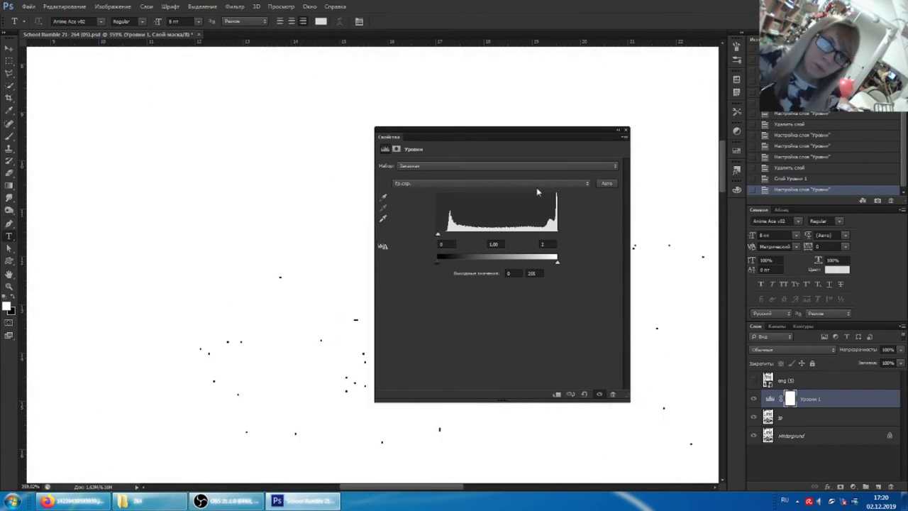
left_click(619, 131)
scroll(416, 331, "down", 3)
scroll(416, 329, "down", 3)
scroll(369, 317, "down", 3)
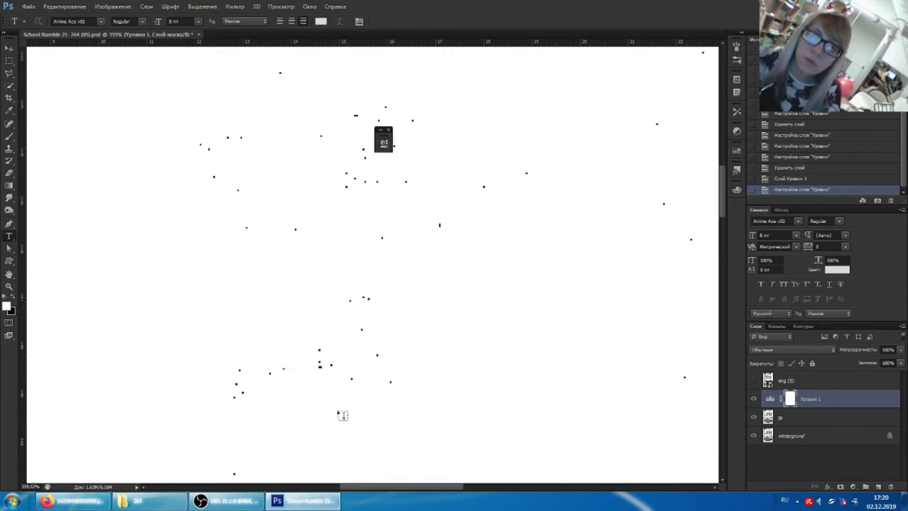
scroll(314, 397, "up", 1)
scroll(347, 355, "up", 2)
scroll(377, 326, "up", 2)
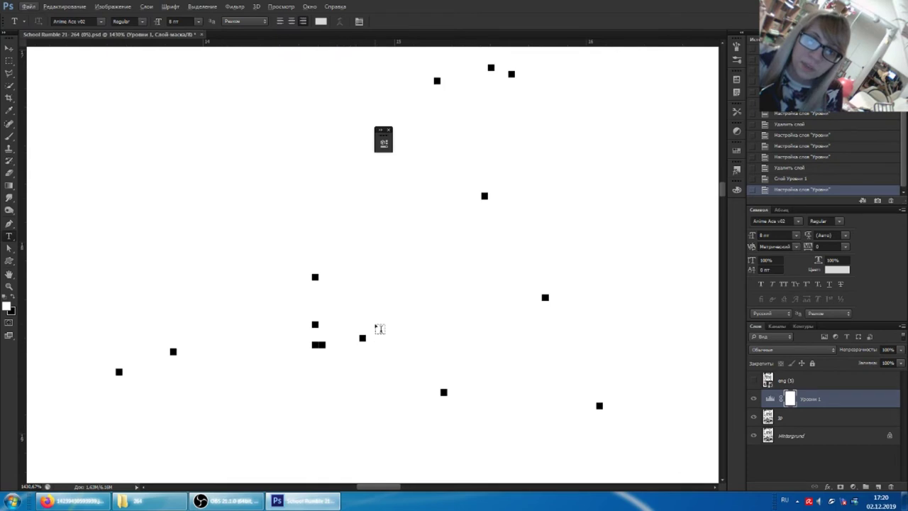
scroll(417, 323, "down", 2)
scroll(417, 323, "down", 3)
scroll(433, 330, "down", 2)
scroll(451, 318, "down", 1)
scroll(428, 282, "up", 3)
scroll(462, 314, "down", 2)
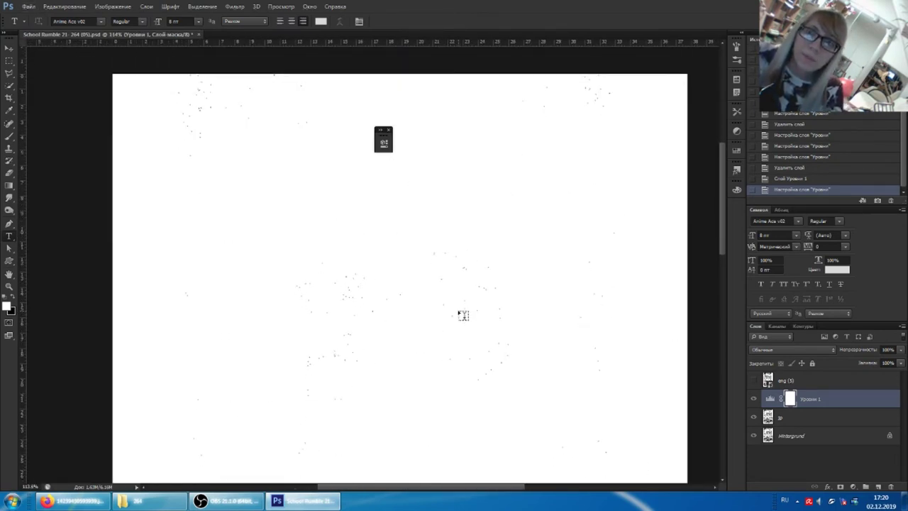
scroll(487, 339, "right", 1)
scroll(422, 396, "up", 1)
scroll(436, 382, "up", 1)
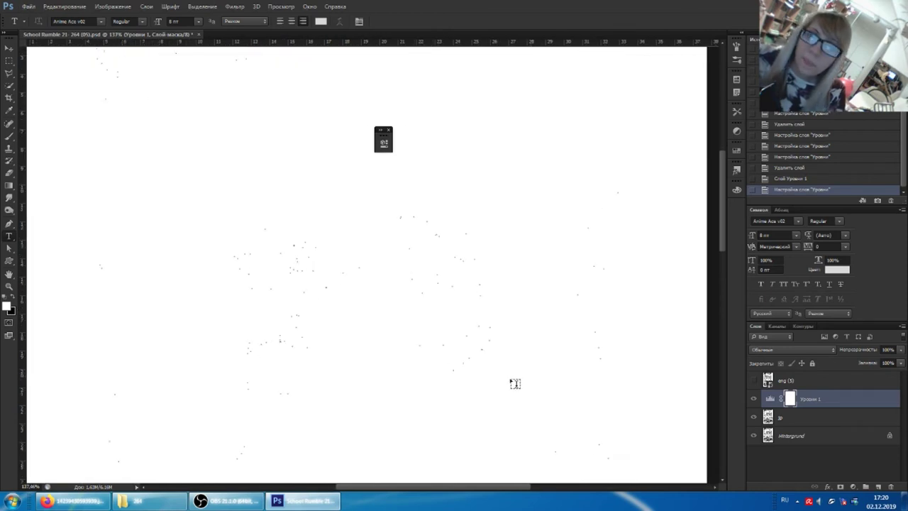
Step: Reopen the Levels settings and raise the white input level to 52
double_click(771, 399)
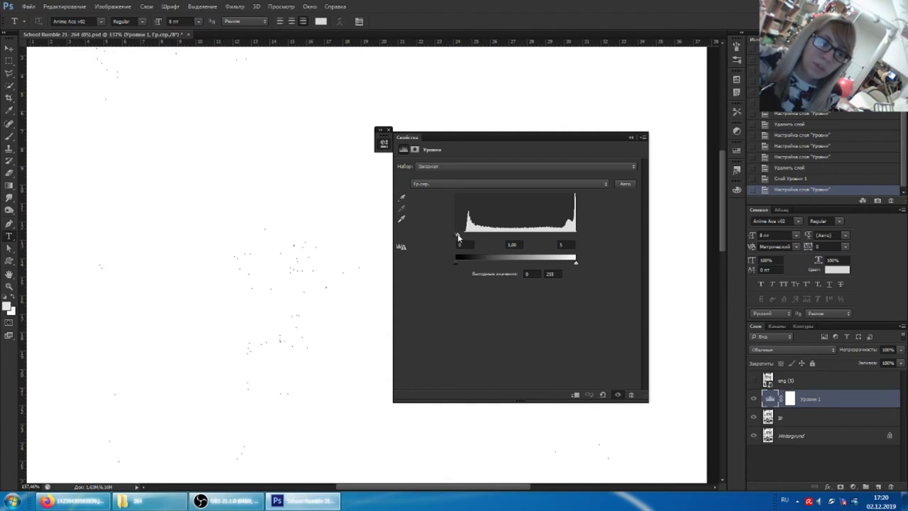
left_click_drag(465, 237, 470, 238)
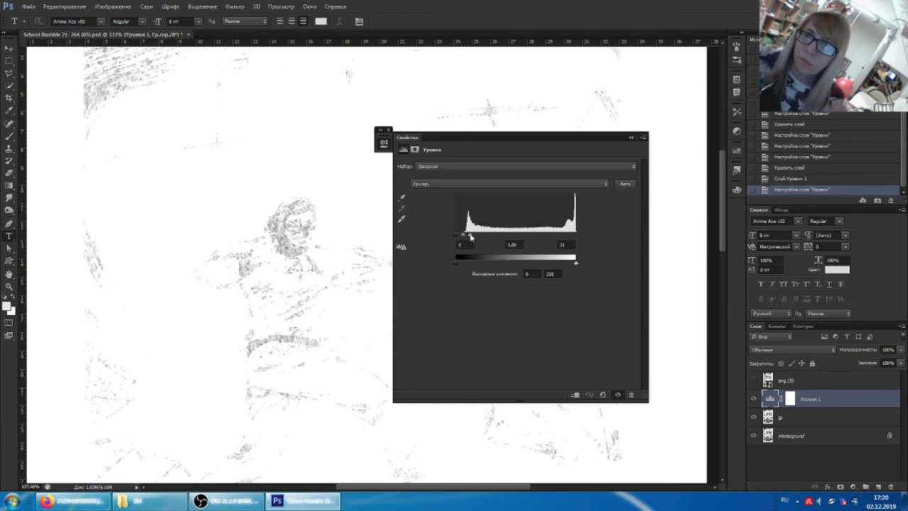
left_click_drag(471, 237, 478, 239)
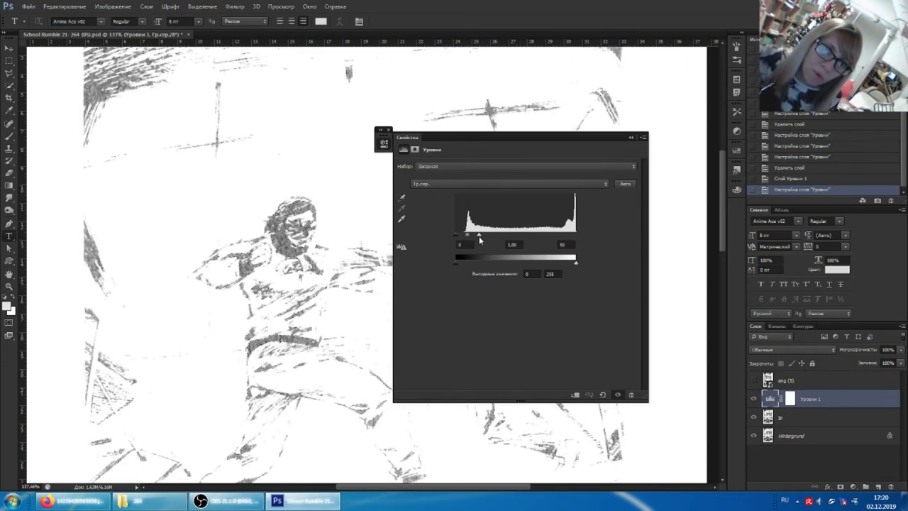
left_click_drag(479, 235, 481, 235)
left_click(632, 138)
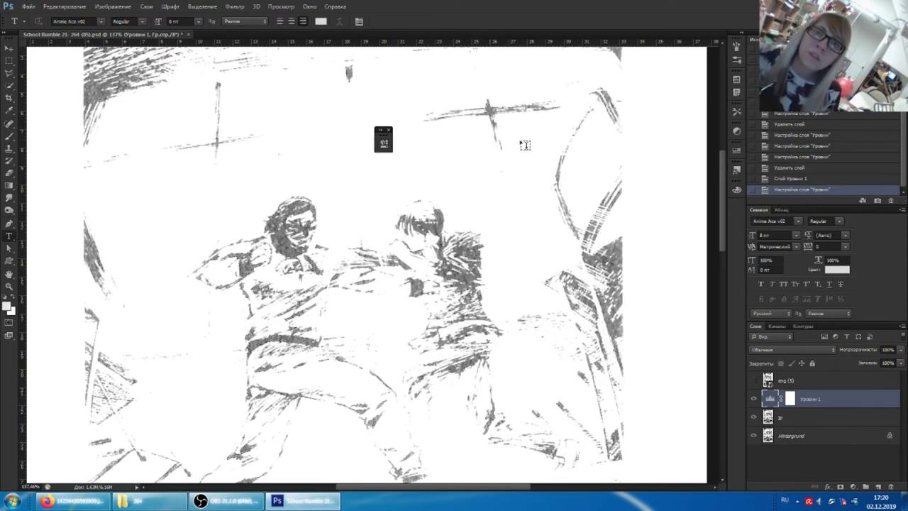
Step: Zoom in on the face panel and toggle the Уровни 1 Levels layer to compare with the original
left_click(389, 131)
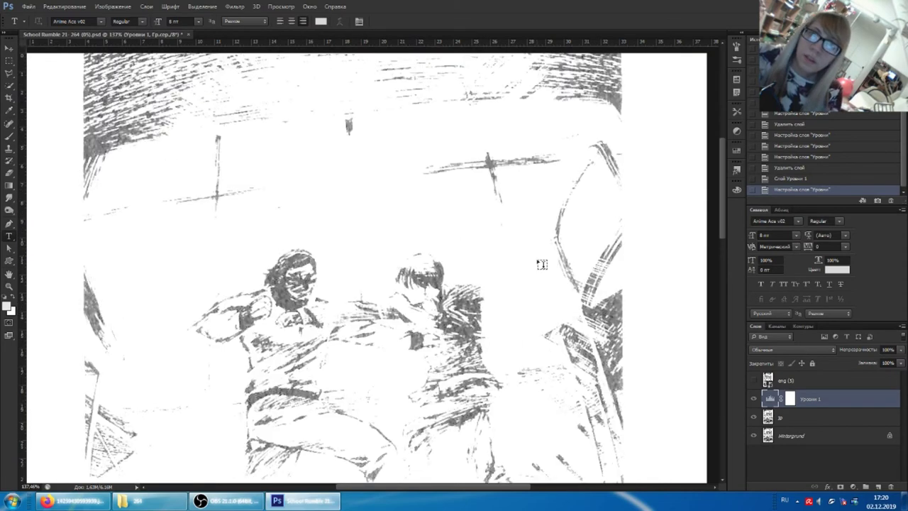
scroll(540, 263, "up", 5)
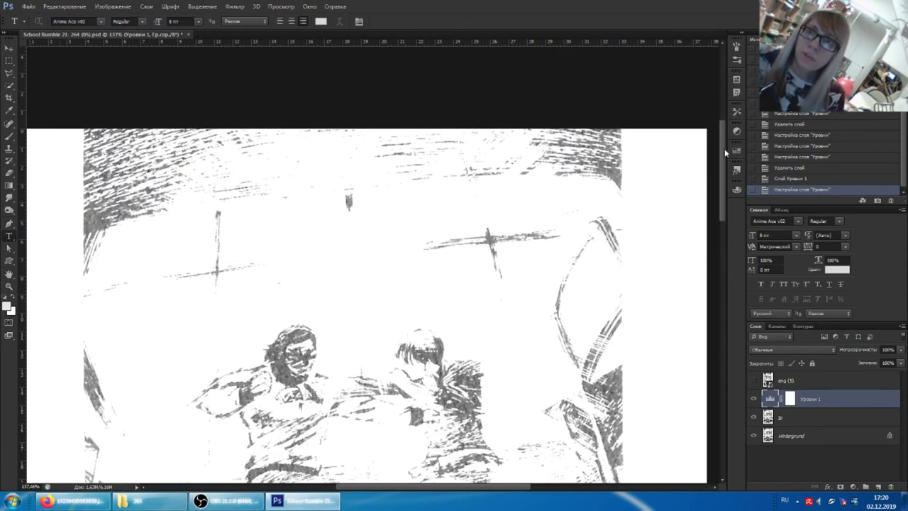
left_click_drag(724, 152, 720, 315)
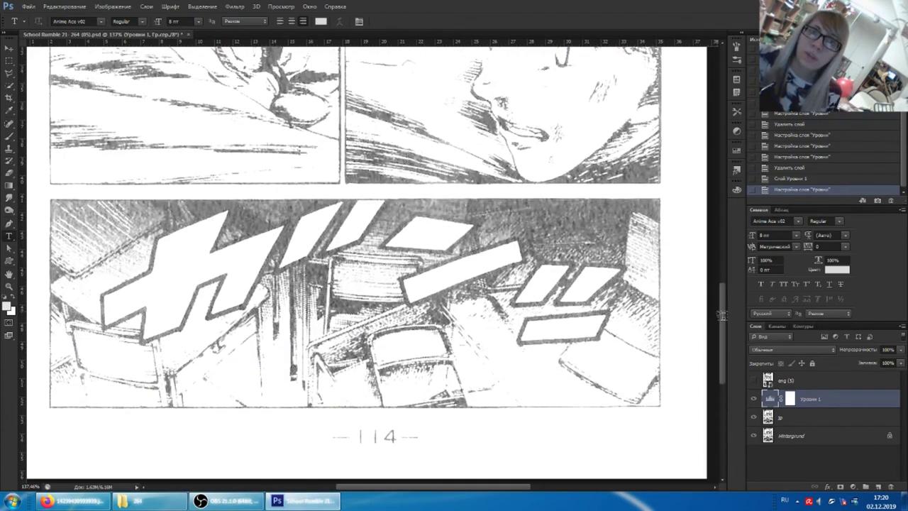
left_click(755, 402)
scroll(567, 207, "up", 3)
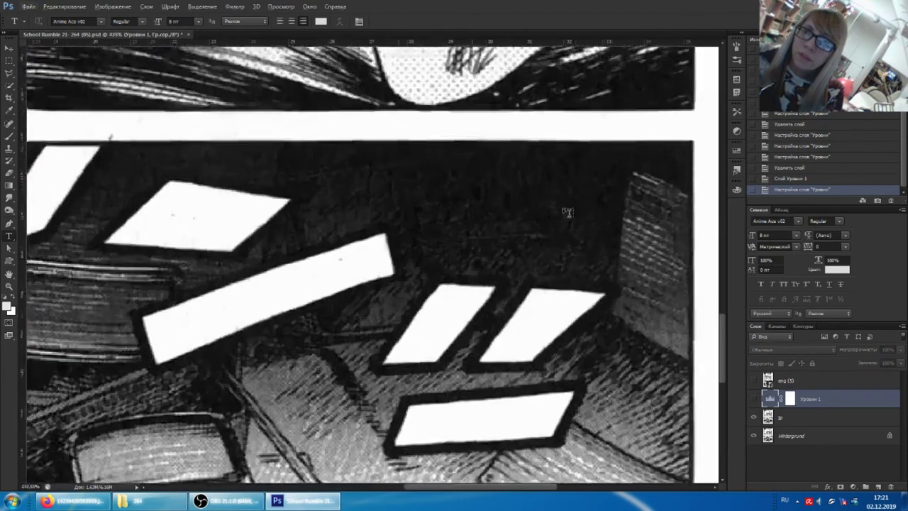
left_click(754, 400)
scroll(523, 261, "up", 2)
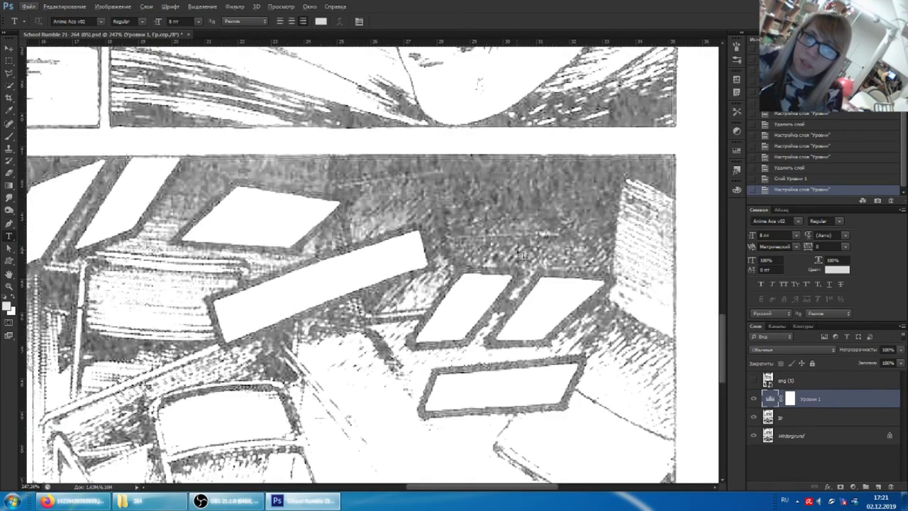
left_click(754, 400)
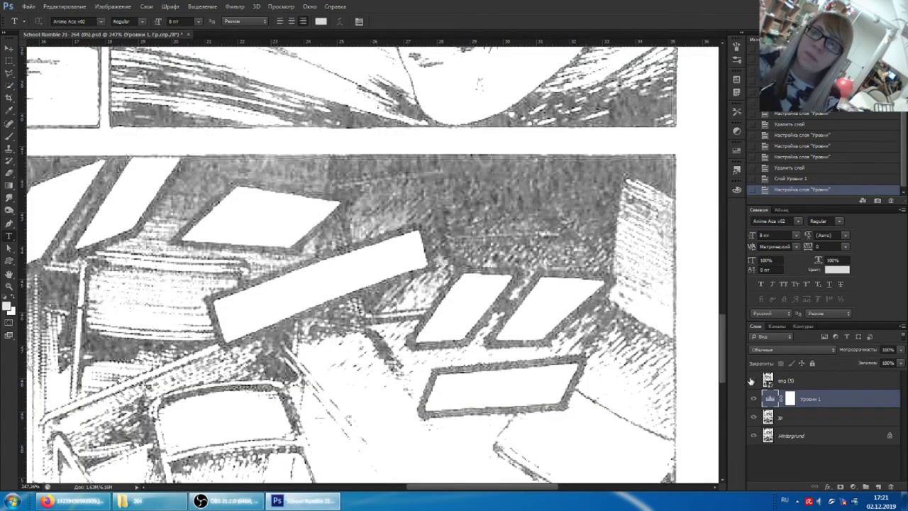
Step: Zoom closer on the face with Levels hidden, then turn the Levels layer back on
left_click(755, 401)
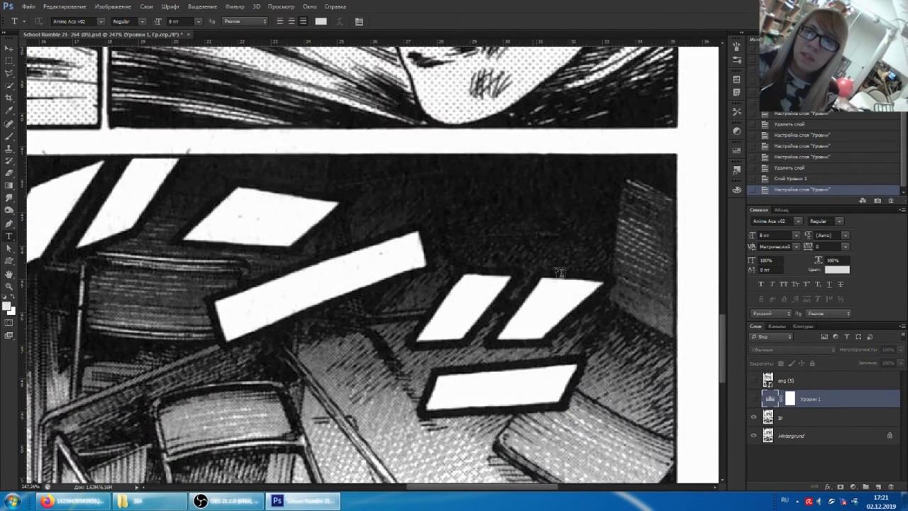
scroll(646, 312, "up", 3)
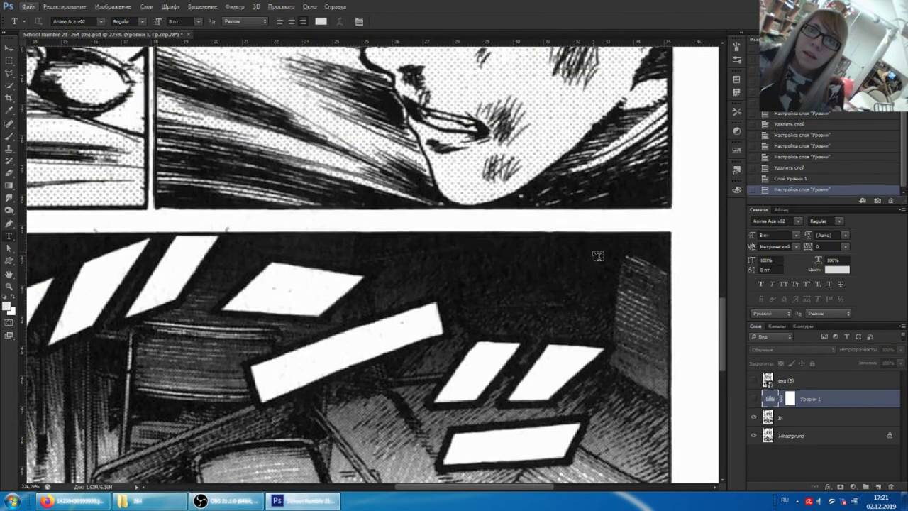
scroll(660, 333, "up", 3)
scroll(681, 355, "up", 3)
scroll(686, 360, "up", 2)
scroll(639, 283, "up", 2)
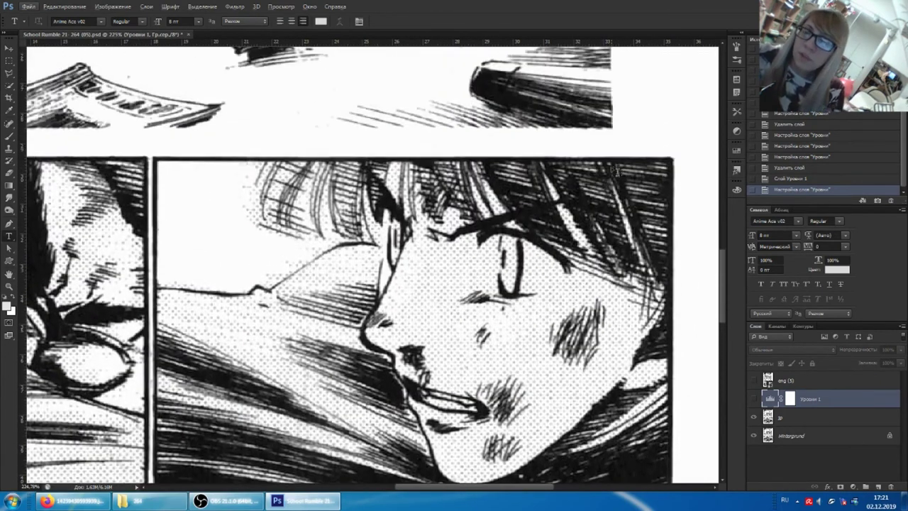
scroll(610, 213, "up", 1)
scroll(604, 225, "up", 1)
scroll(605, 234, "up", 2)
scroll(603, 244, "up", 2)
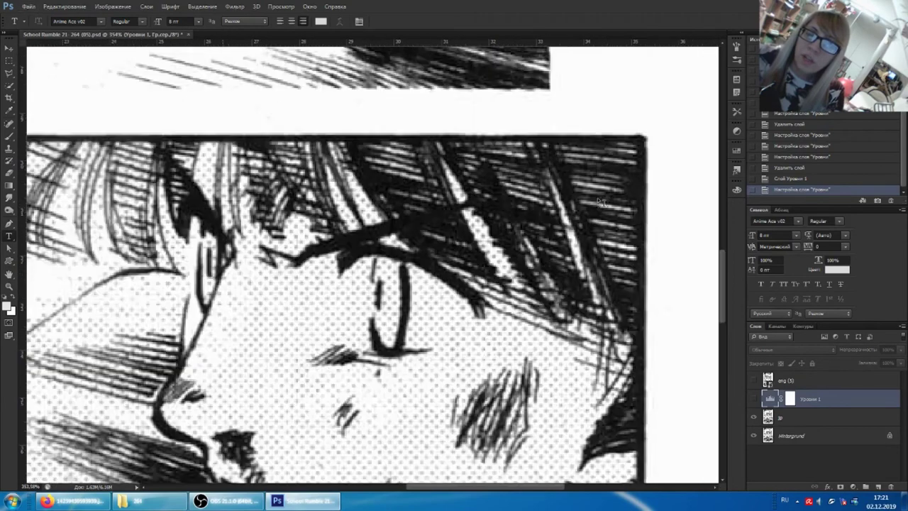
left_click(754, 398)
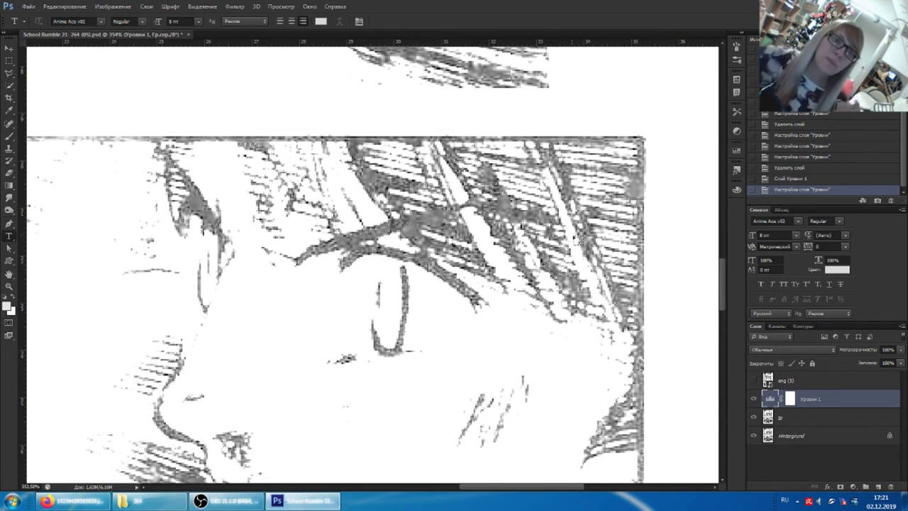
left_click(6, 209)
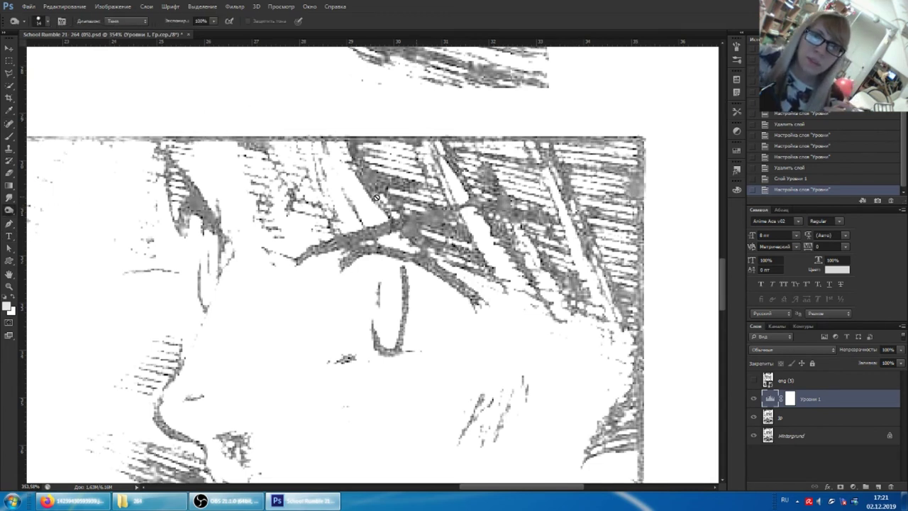
Step: Burn the hair on the scan layer as a trial, then revert it through History
left_click(791, 419)
left_click_drag(454, 183, 500, 227)
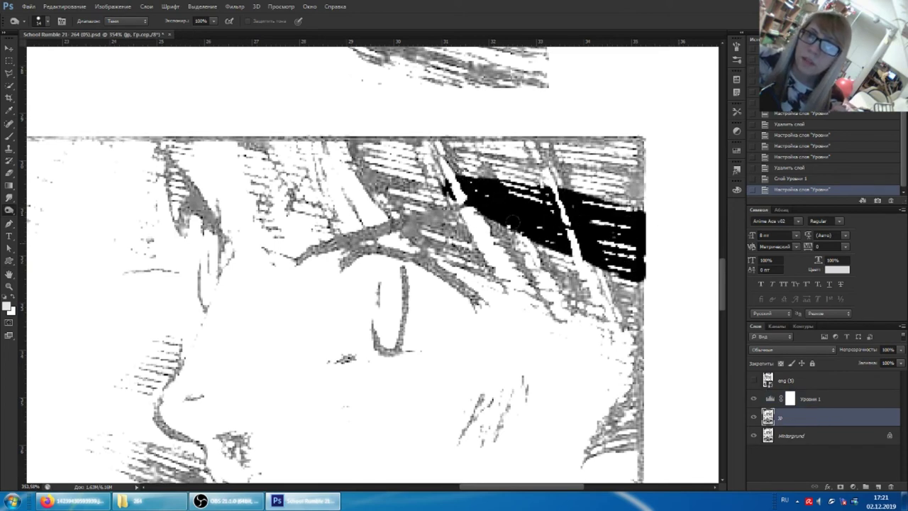
left_click(755, 399)
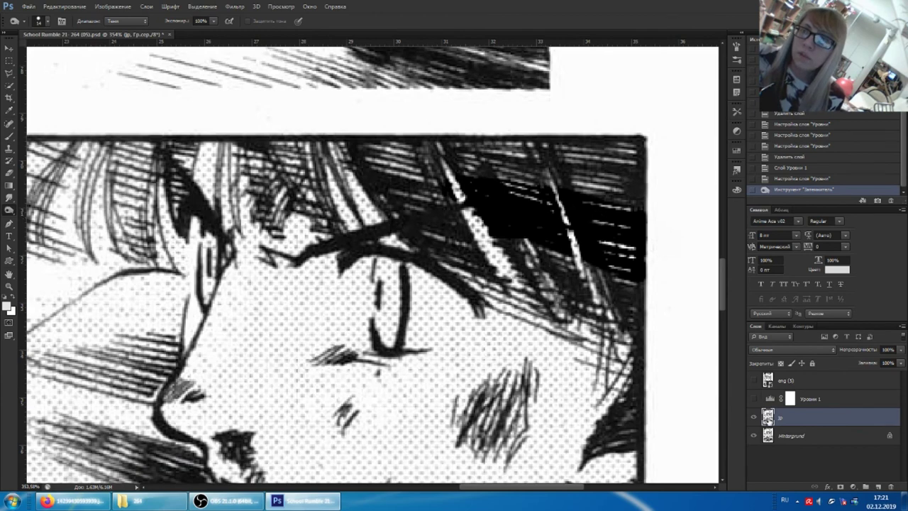
left_click(788, 179)
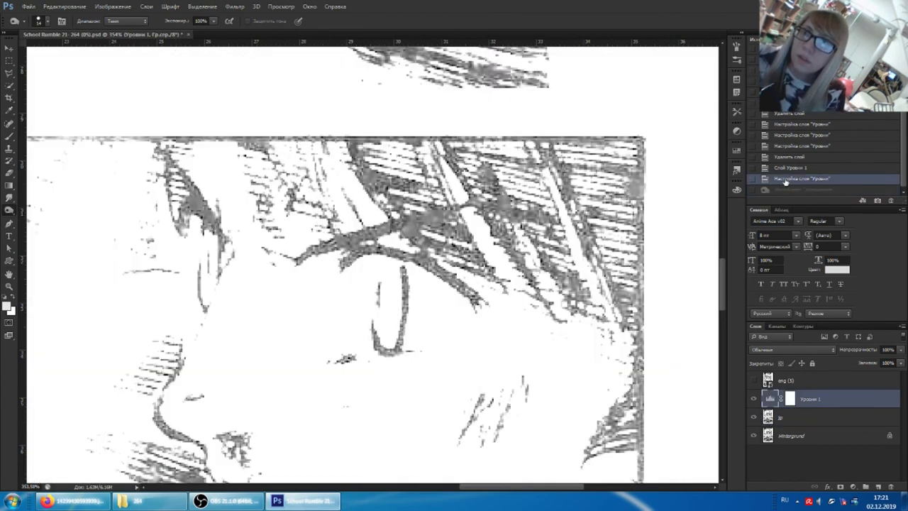
Step: Duplicate the scan layer as 'jp копия' and burn the hair dark on the copy
left_click(786, 421)
right_click(786, 421)
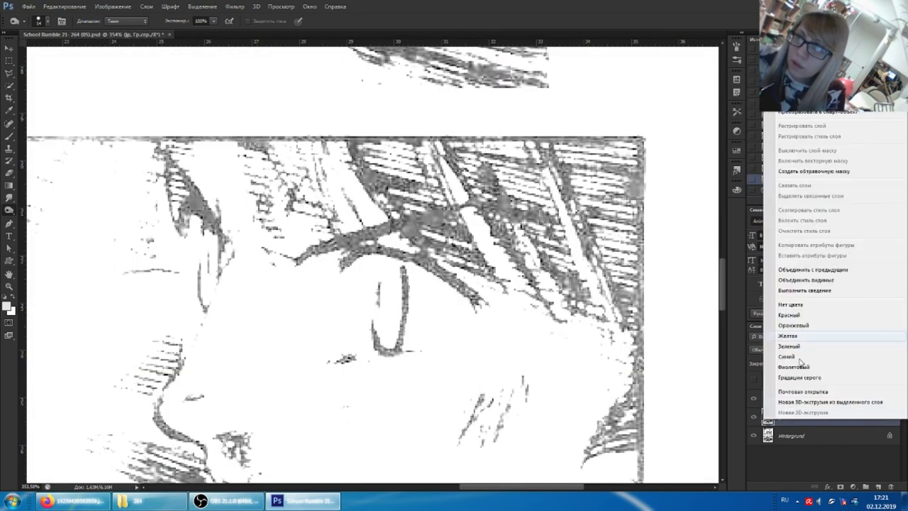
left_click(808, 90)
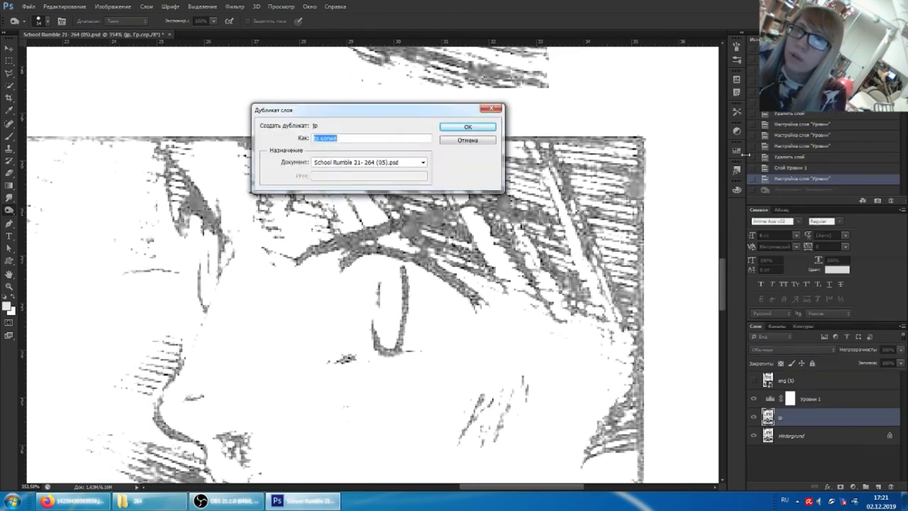
key("Return")
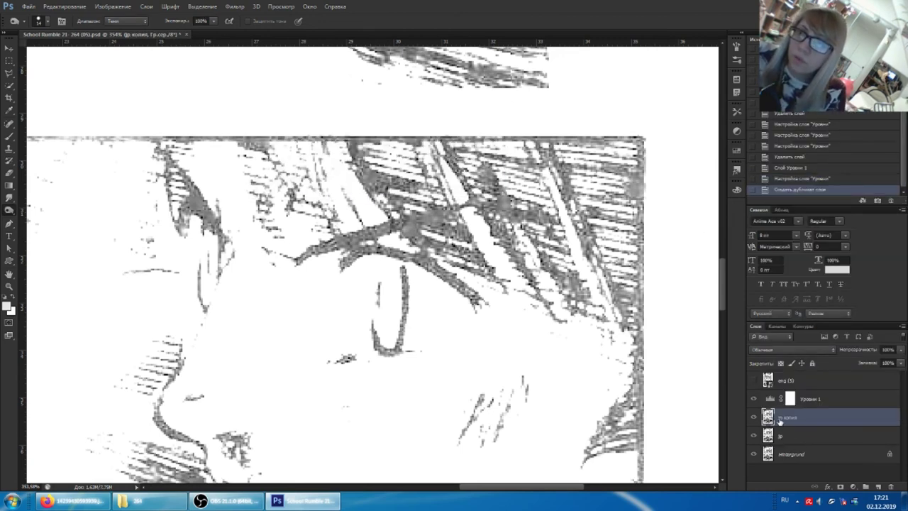
mouse_move(663, 257)
left_mouse_down()
mouse_move(483, 213)
mouse_move(440, 234)
mouse_move(497, 226)
mouse_move(679, 302)
left_mouse_up()
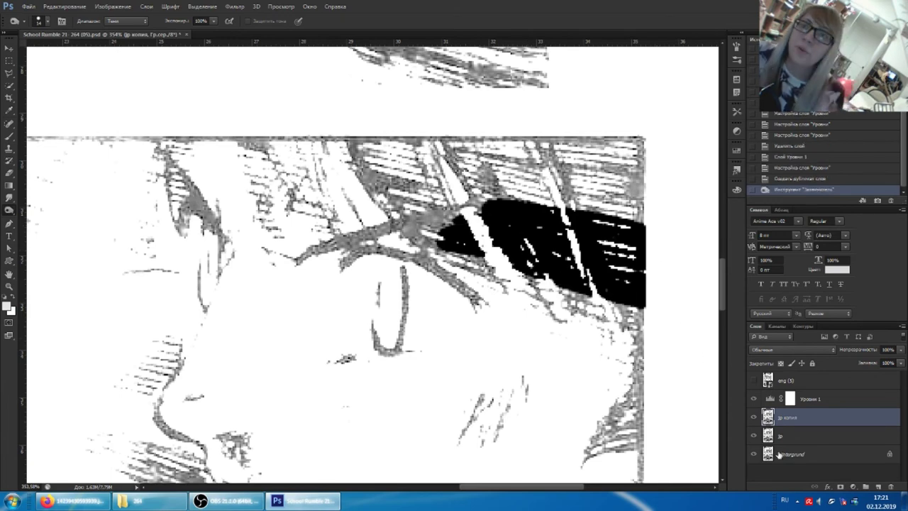
Step: Hide Levels and toggle the burned copy on and off to compare, leaving it hidden
left_click(753, 417)
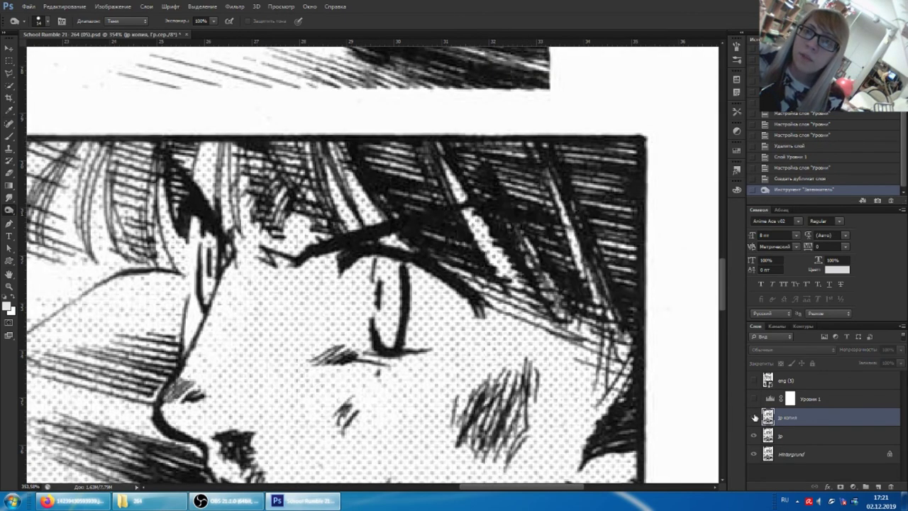
left_click(754, 417)
left_click(754, 417)
left_click(754, 417)
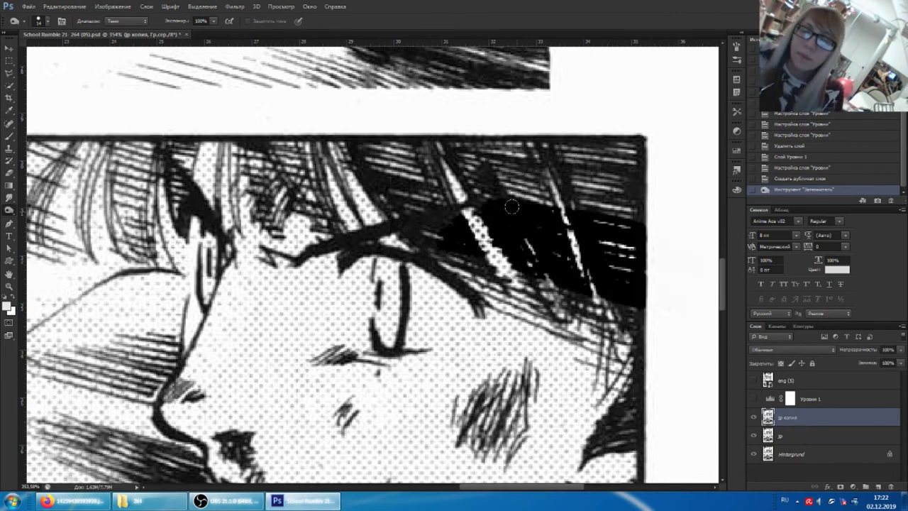
left_click(752, 419)
Step: Zoom out to the top fight panel and turn the Levels layer back on
scroll(511, 239, "down", 2)
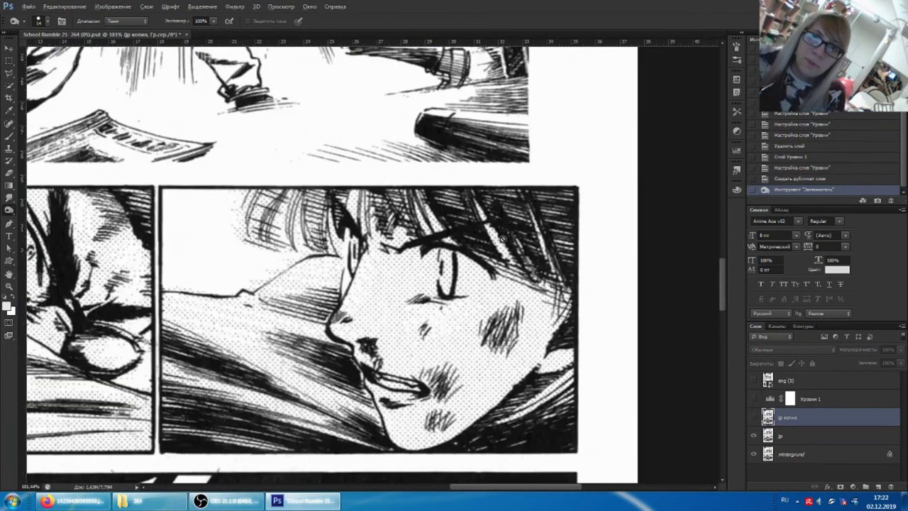
scroll(504, 241, "down", 2)
scroll(501, 242, "down", 2)
scroll(501, 243, "up", 2)
scroll(500, 243, "up", 2)
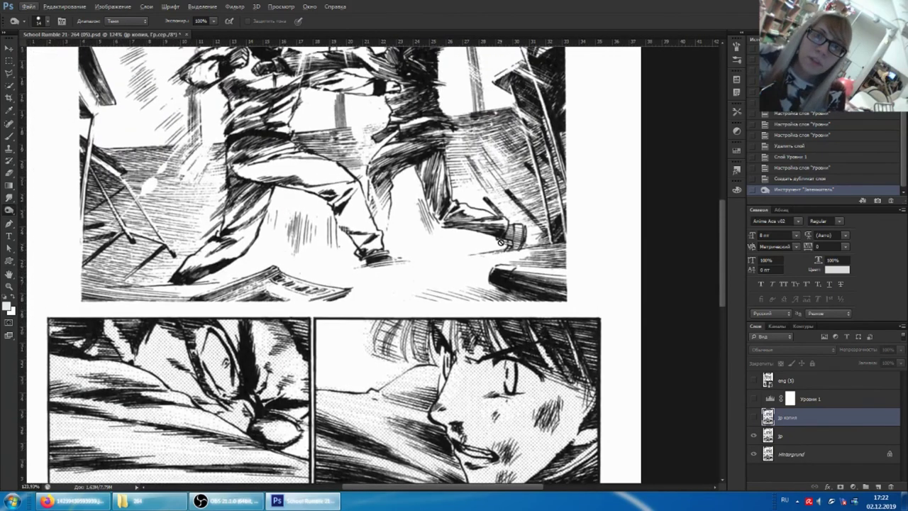
scroll(501, 243, "up", 2)
scroll(501, 245, "up", 2)
scroll(500, 245, "up", 2)
scroll(497, 240, "up", 2)
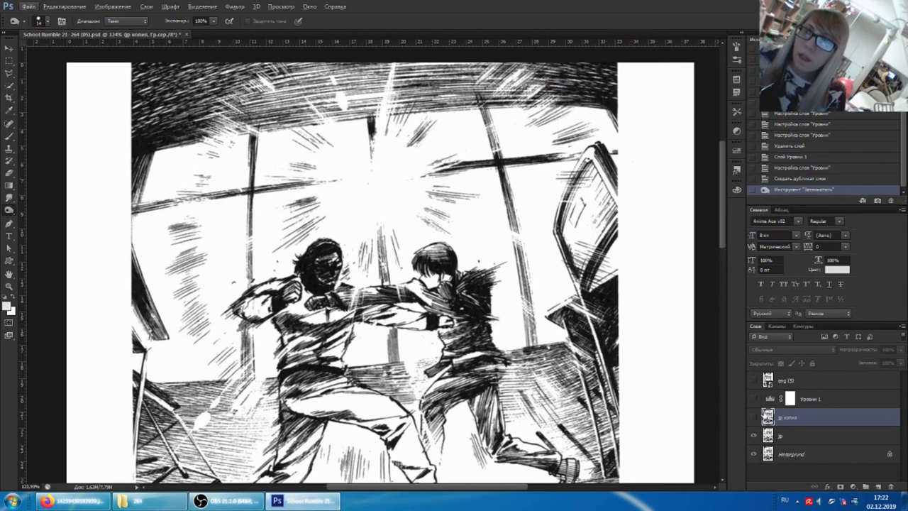
left_click(754, 399)
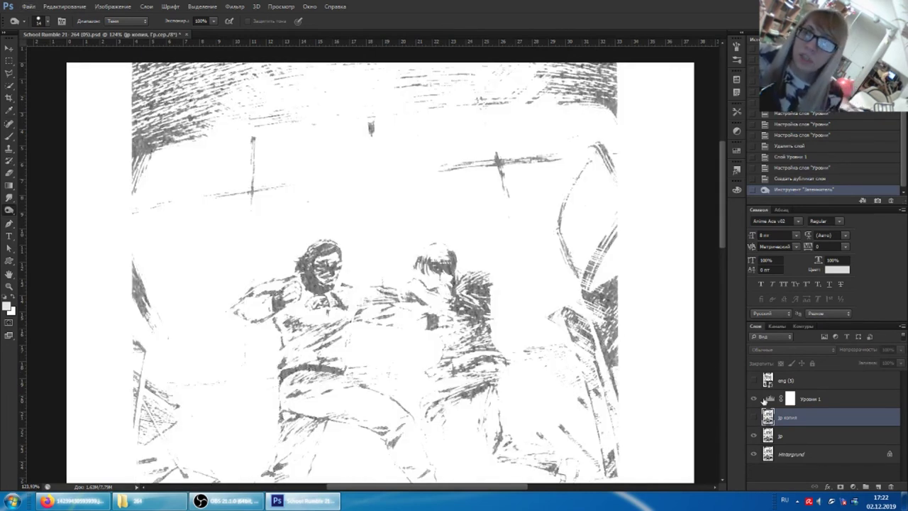
double_click(770, 399)
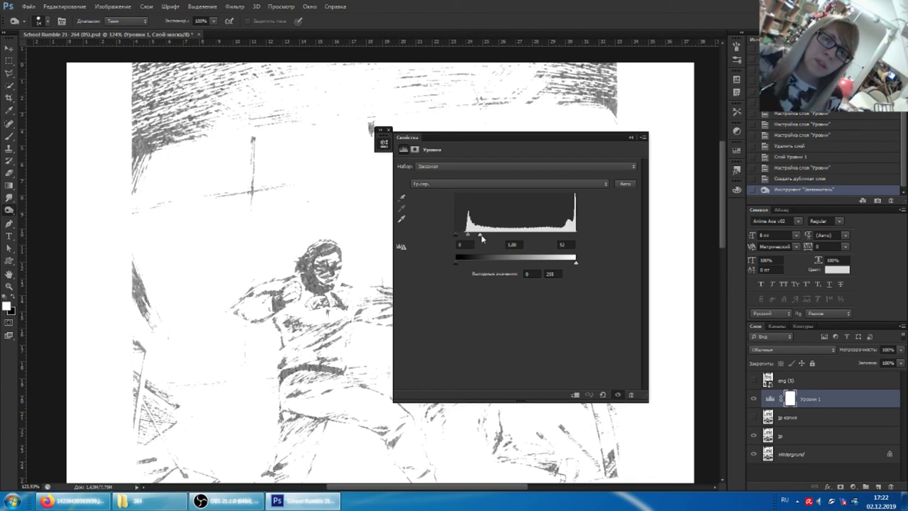
Step: Drag the Levels input sliders to white 255 and black 242, then collapse the Properties panel
left_click_drag(482, 238, 587, 237)
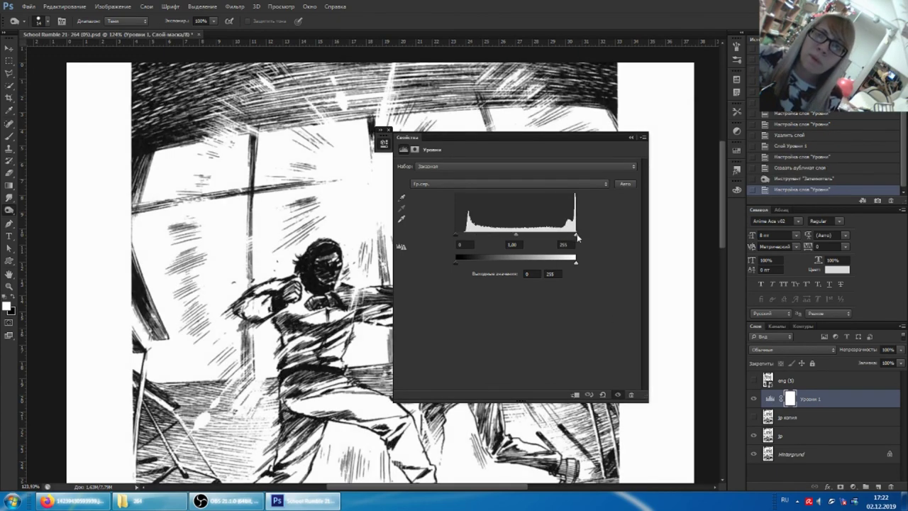
left_click_drag(455, 235, 570, 236)
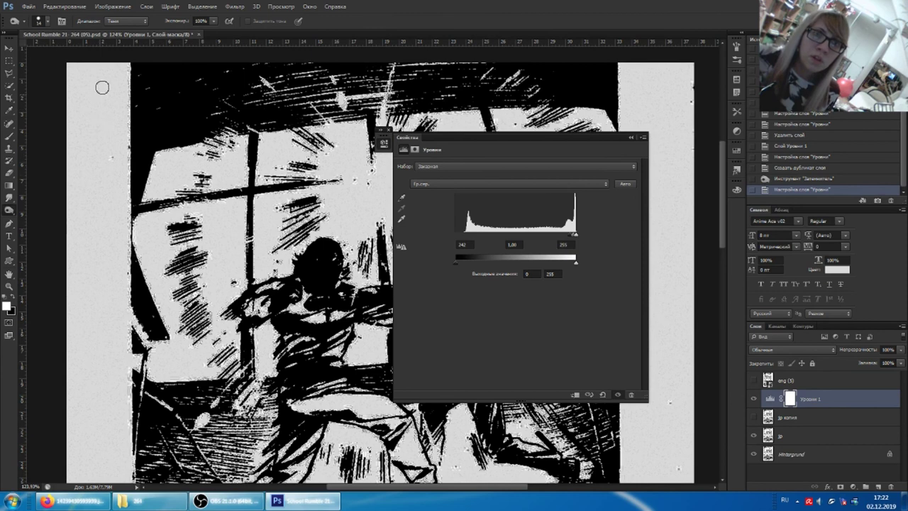
left_click(631, 137)
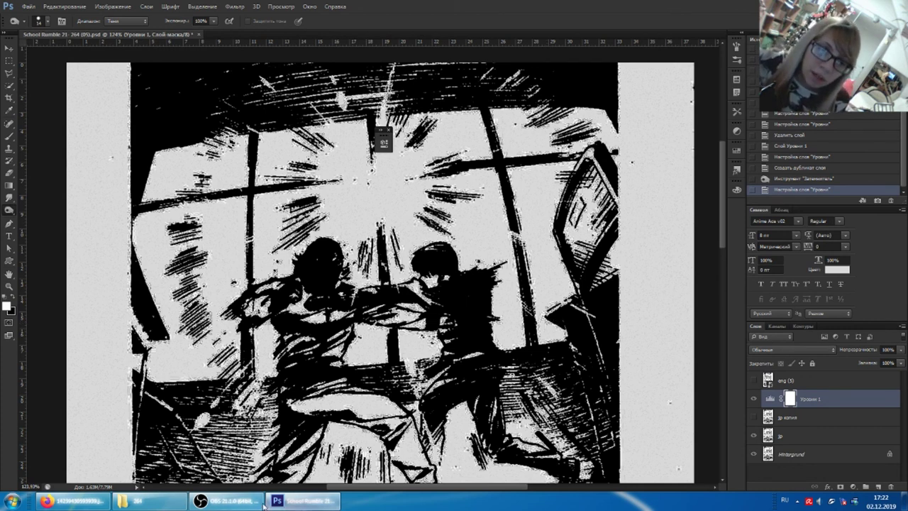
Step: Bring the OBS Studio window to the front from the taskbar
left_click(227, 502)
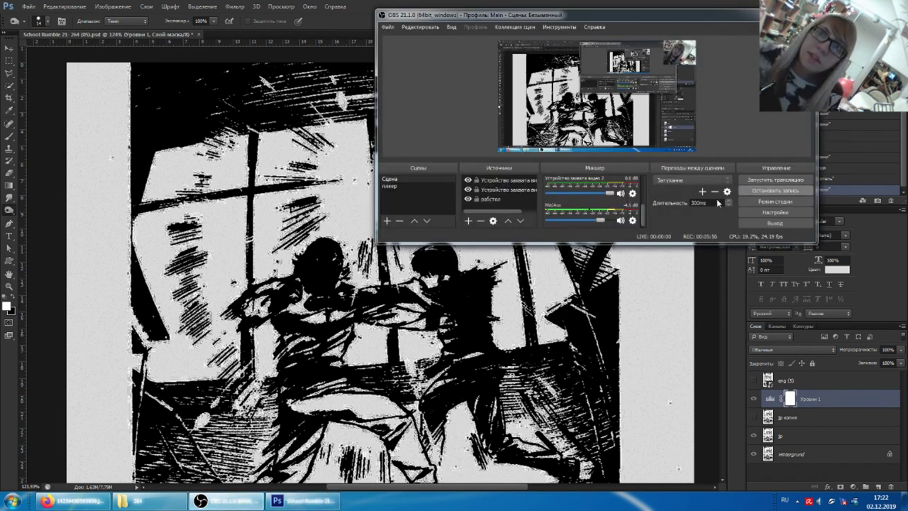